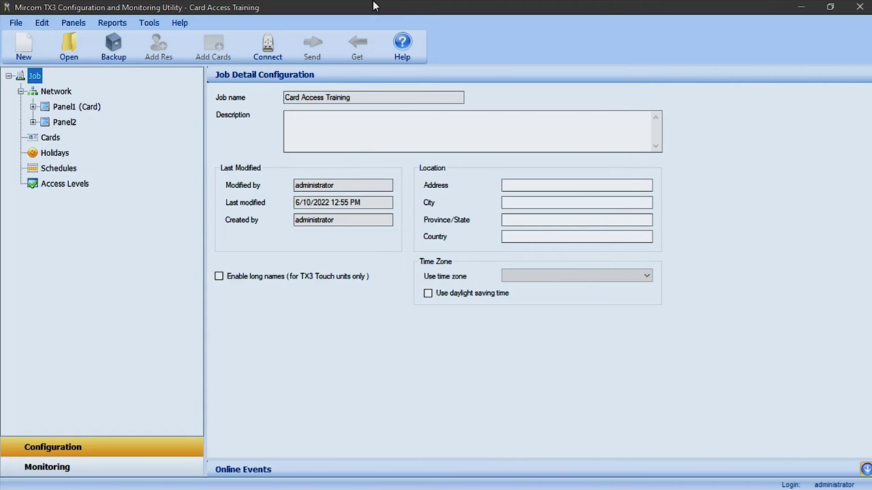
Set the job time zone to (UTC-05:00) Eastern Time (US & Canada) with daylight saving time
click(544, 280)
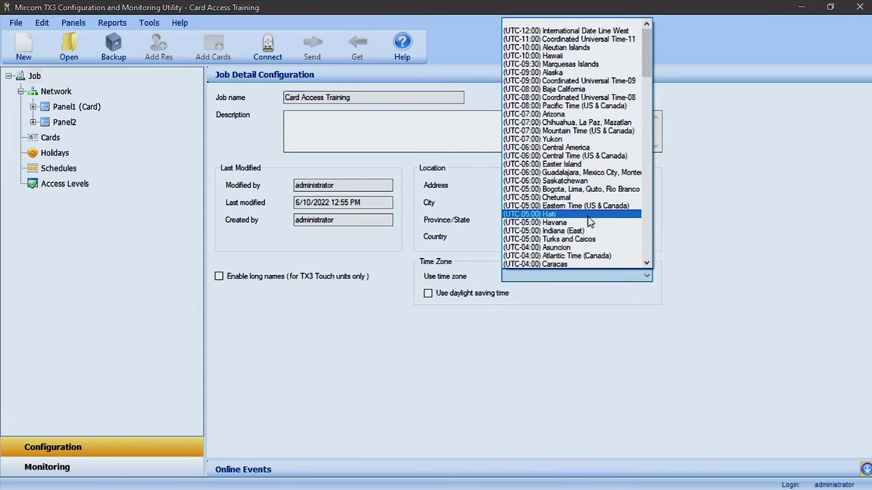
click(565, 206)
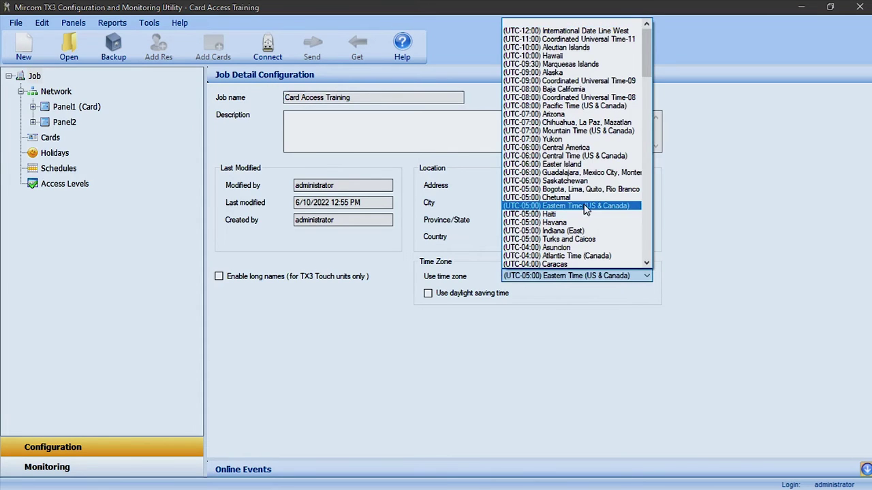
click(436, 297)
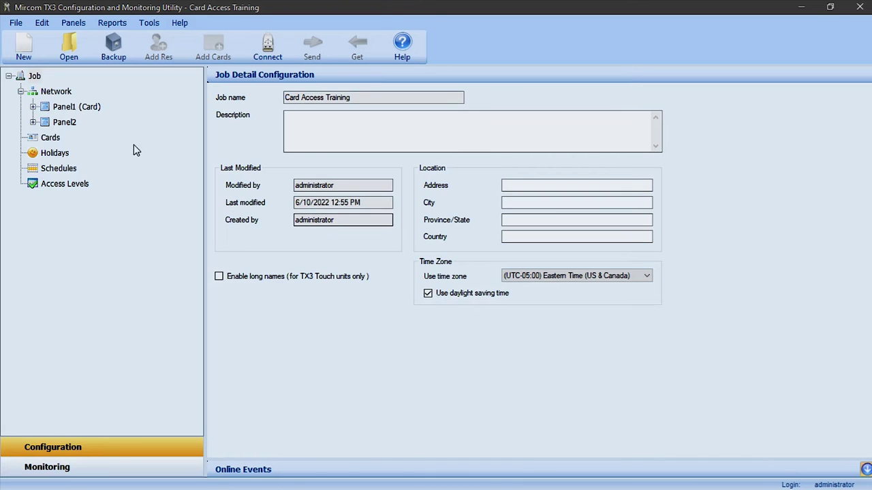
click(80, 108)
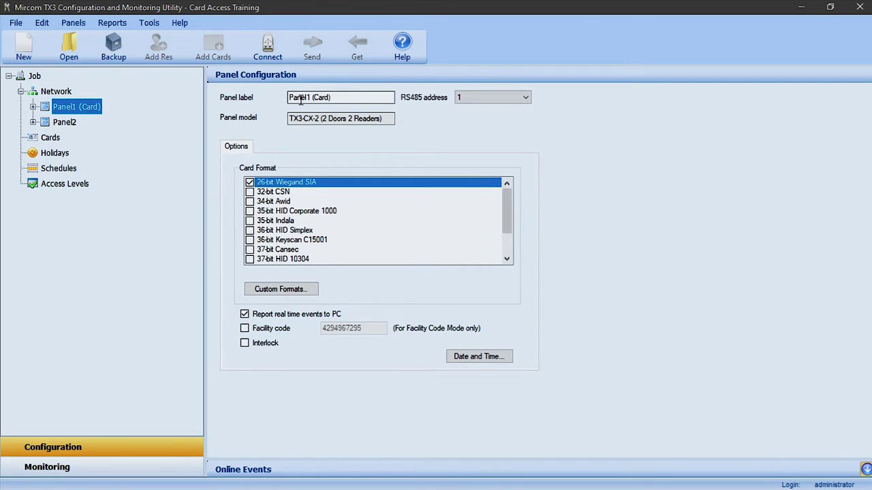
Remove '(Card)' from the panel label so it reads Panel1, keeping RS485 address 1
double_click(313, 96)
key(Delete)
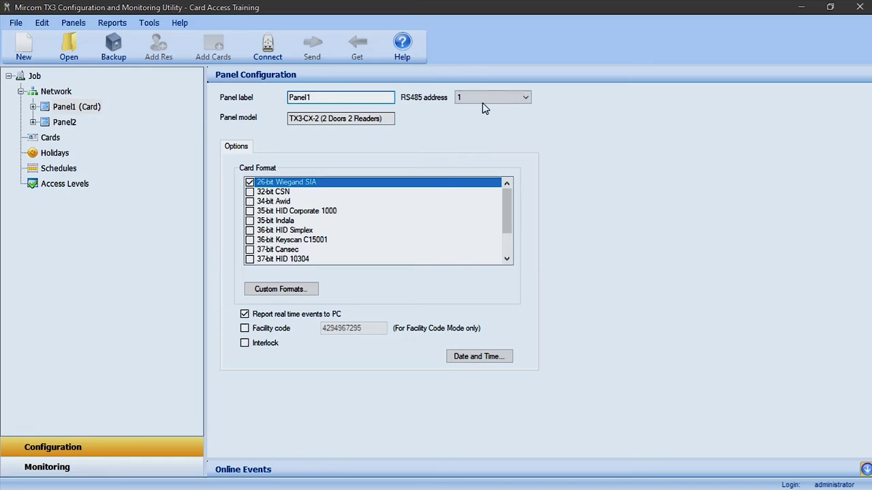
click(484, 100)
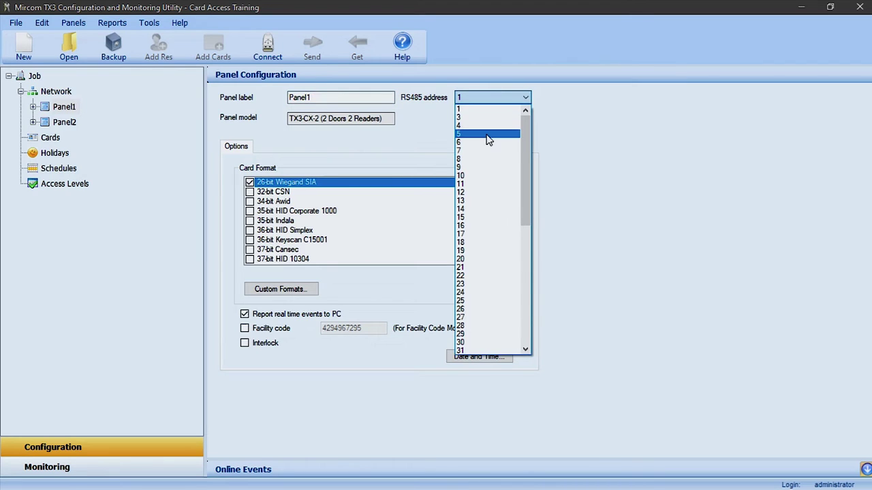
click(437, 202)
Review card format and Date and Time options, leaving 26-bit Wiegand SIA cleared and Interlock off
drag(508, 204, 246, 320)
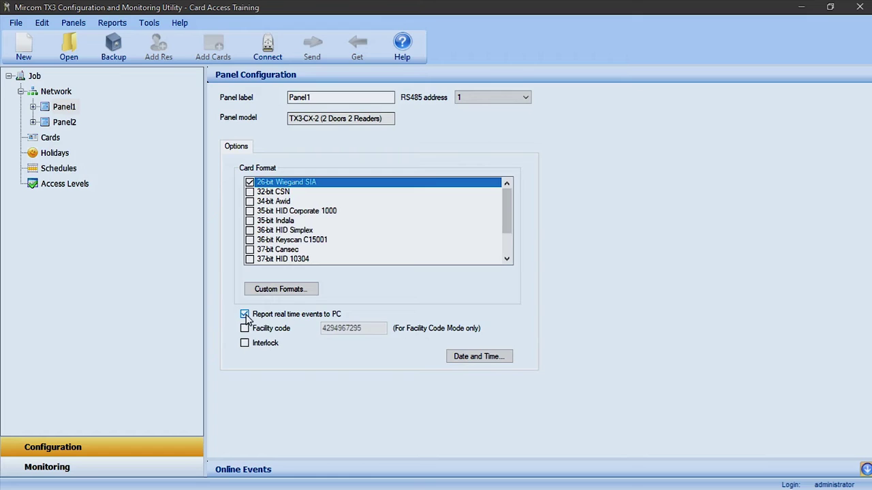
click(245, 329)
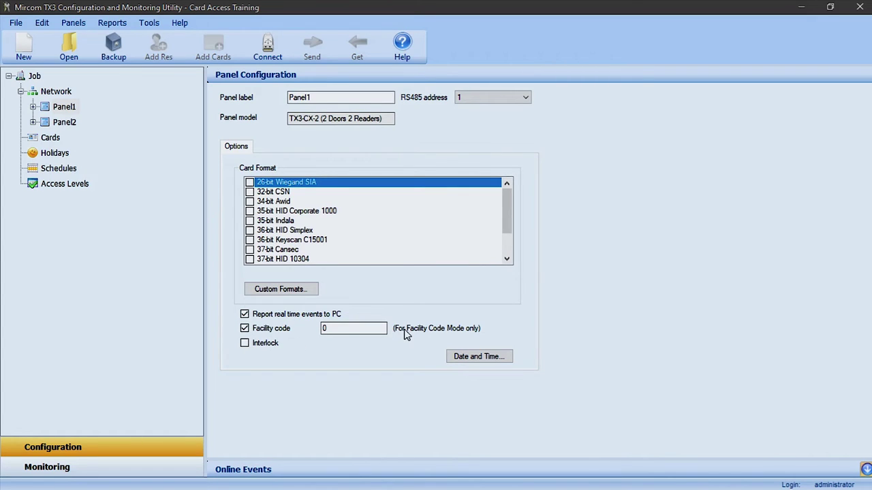
click(252, 183)
click(251, 183)
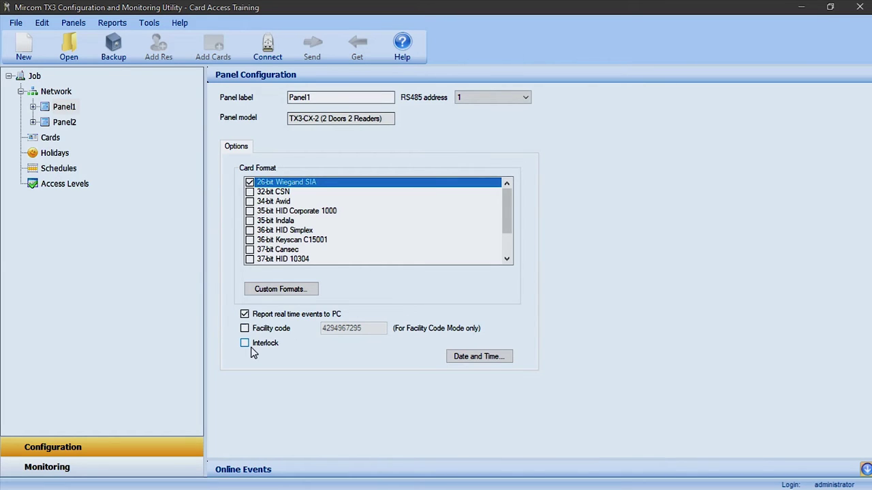
click(254, 349)
click(252, 349)
click(450, 357)
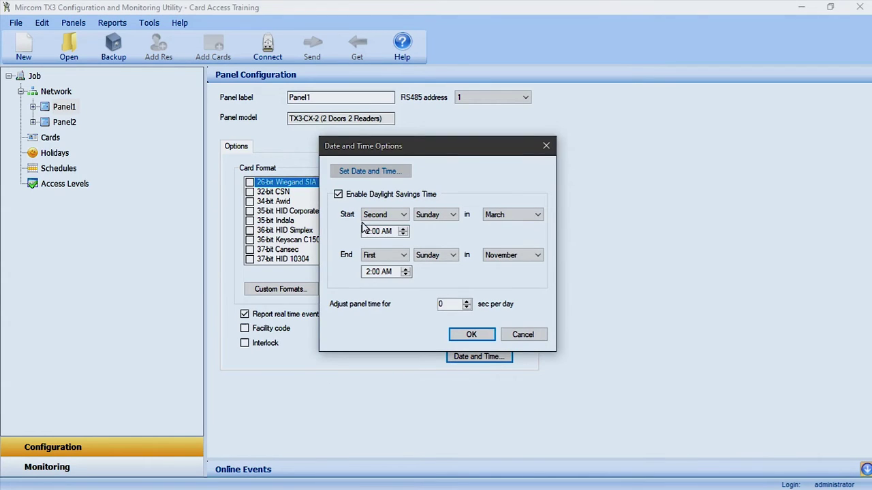
key(Escape)
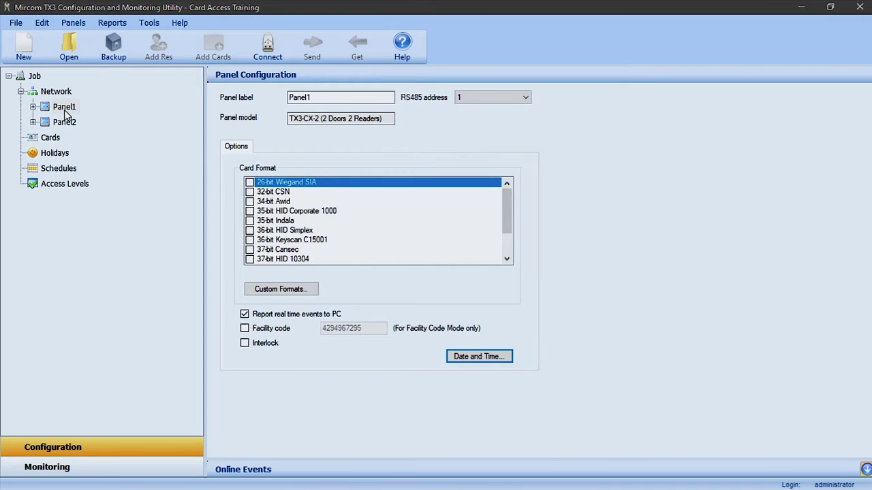
Expand Panel1 and relabel ReaderA as 'Main Ent'
double_click(64, 109)
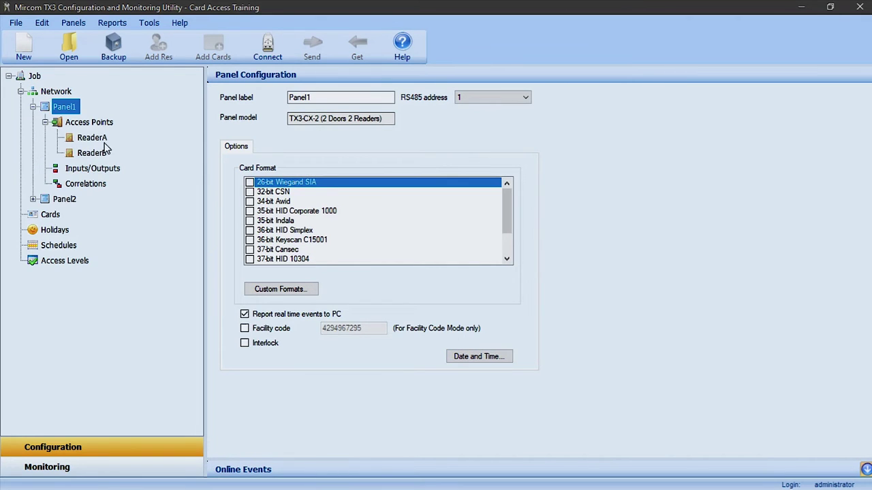
click(99, 139)
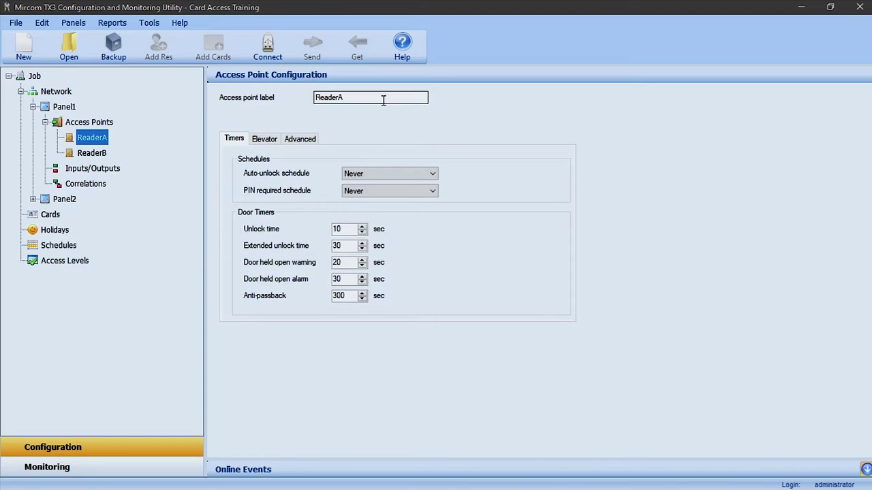
double_click(384, 100)
text(Main)
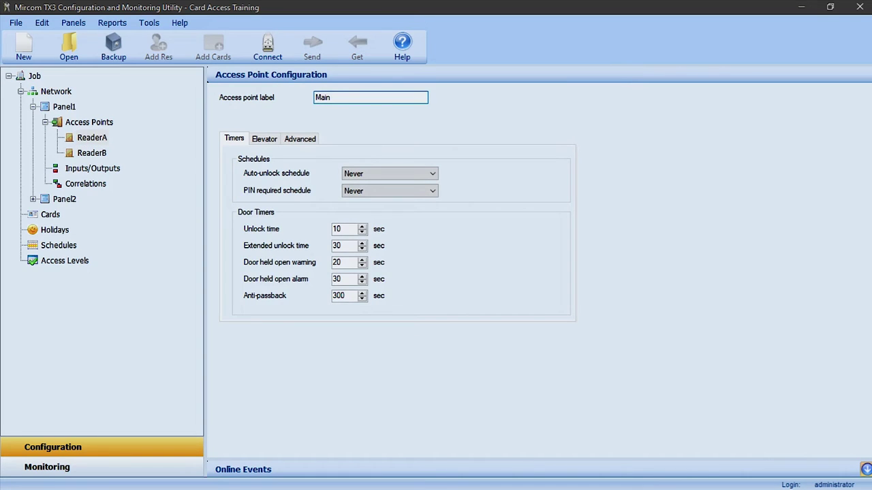
text( Ent)
Relabel ReaderB as 'Rear Ent' and expand Panel2's Access Points
click(95, 153)
text(Rear Ent)
click(33, 199)
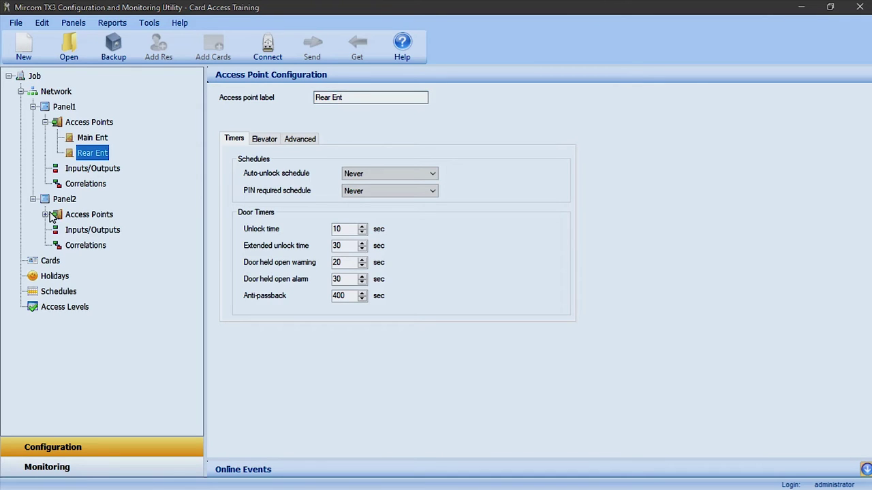
click(45, 215)
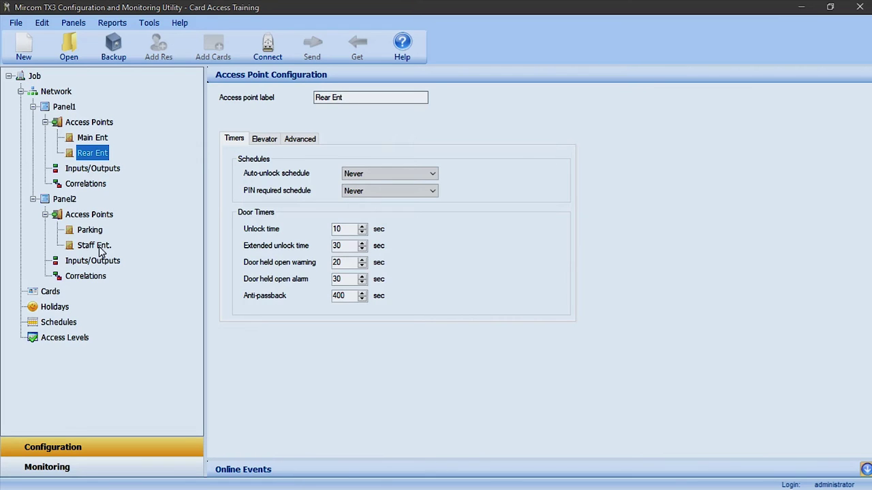
Look over the Contractor and Maintenance (9:00 PM–2:00 AM daily) schedules
click(60, 323)
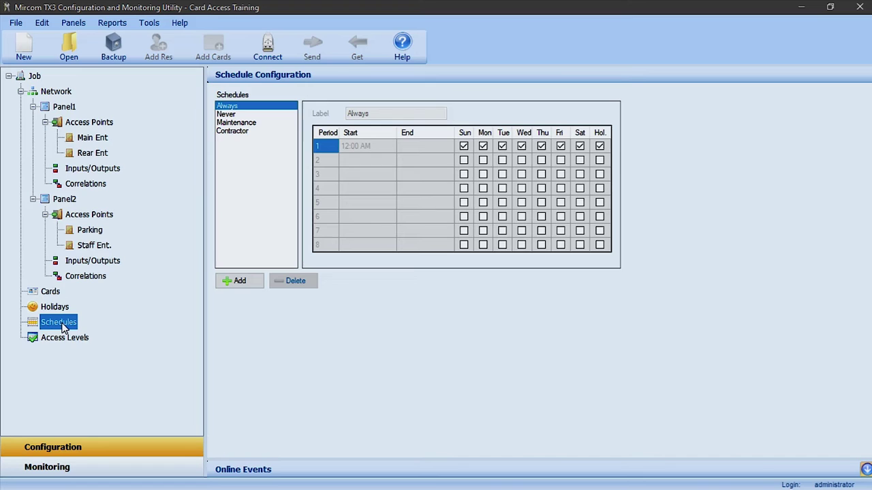
click(240, 133)
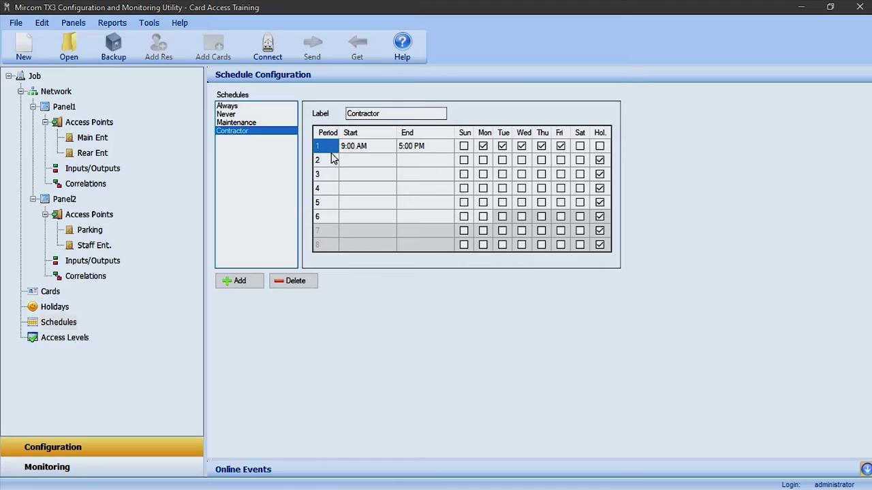
click(247, 123)
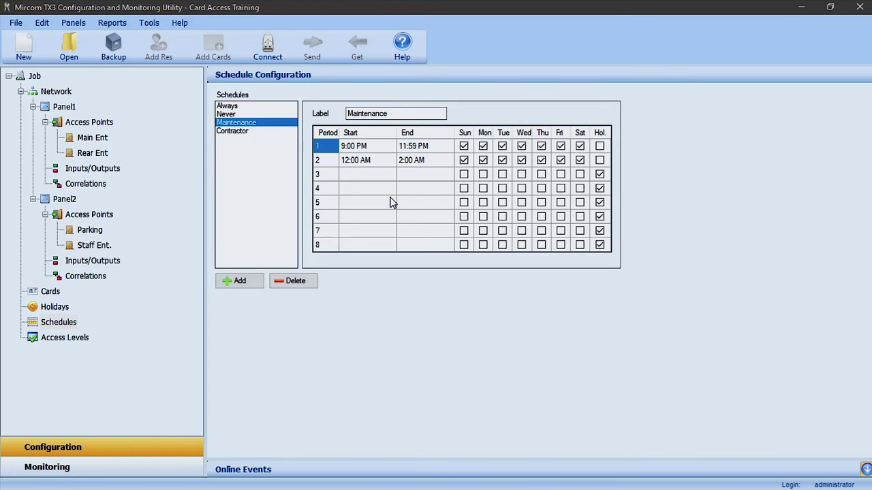
click(64, 337)
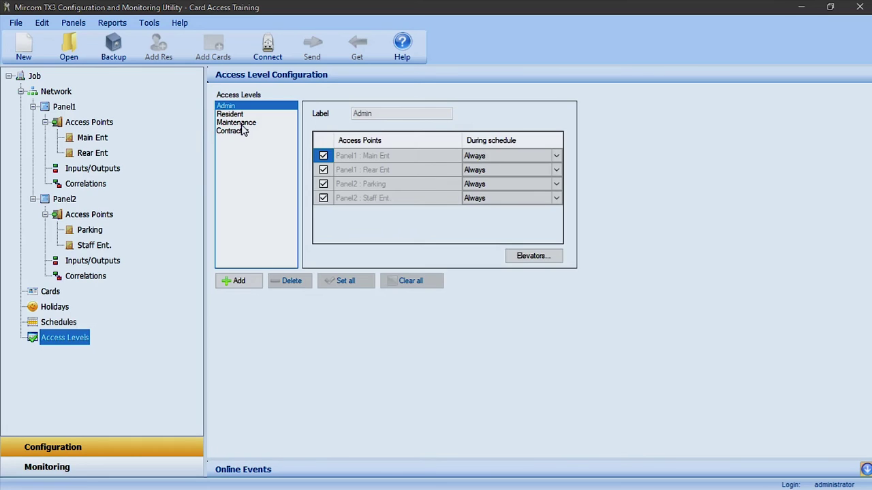
Browse the Resident, Admin, Maintenance and Contractor access levels, toggling Panel2 : Staff Ent. for Contractor
click(237, 115)
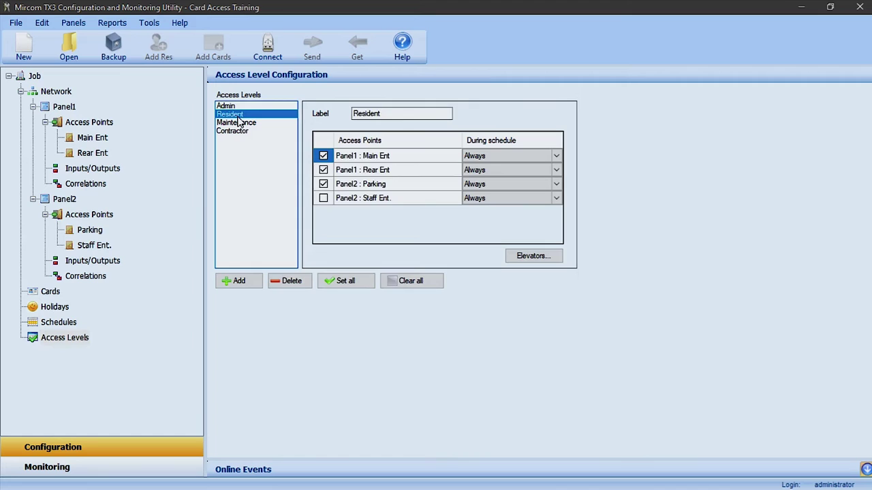
key(Up)
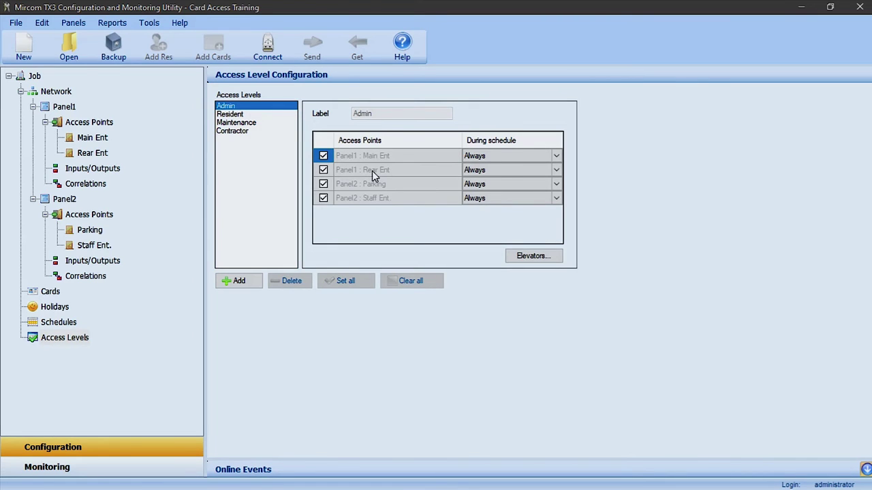
click(238, 115)
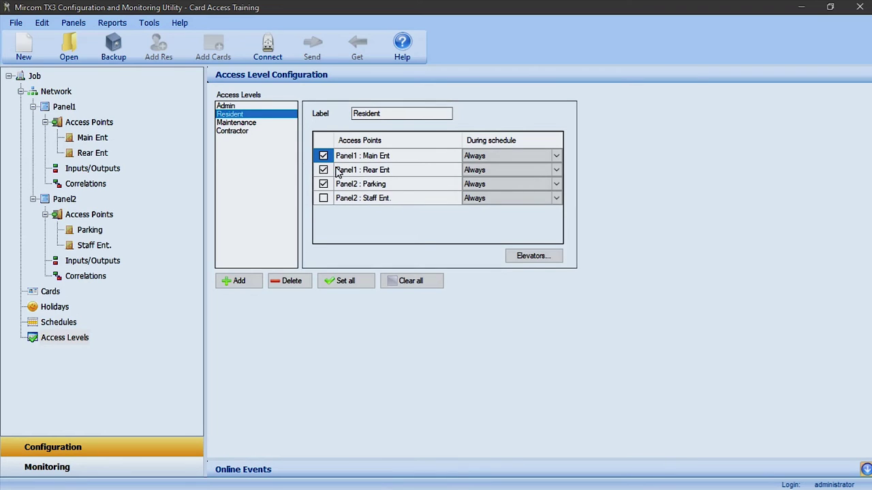
key(Down)
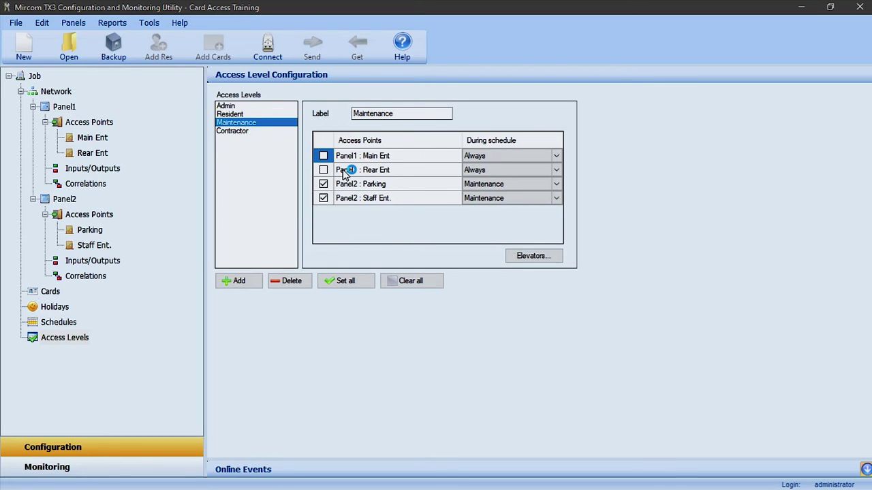
key(Down)
click(324, 198)
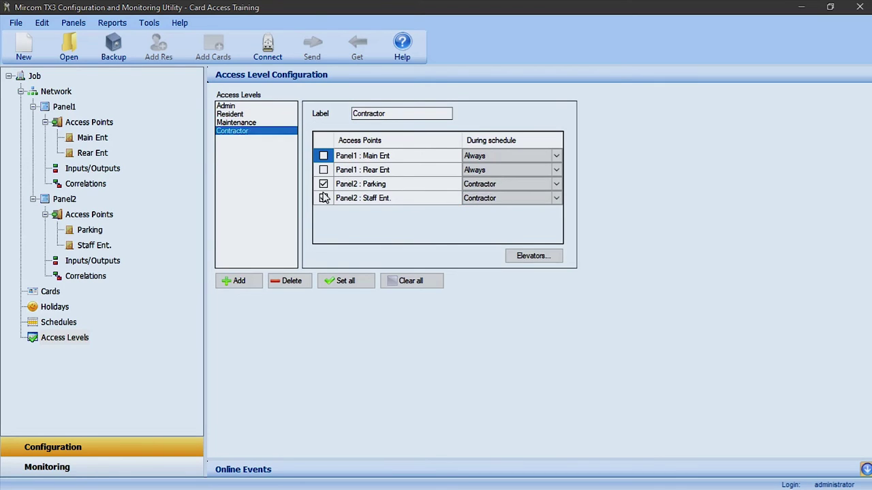
click(49, 293)
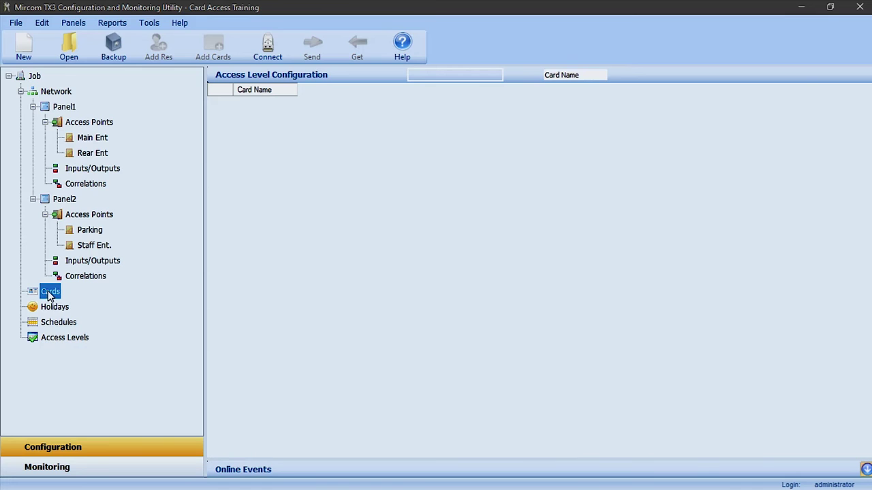
Bulk-add 50 cards, NewCard001 onward, with card numbers starting at 920
right_click(326, 156)
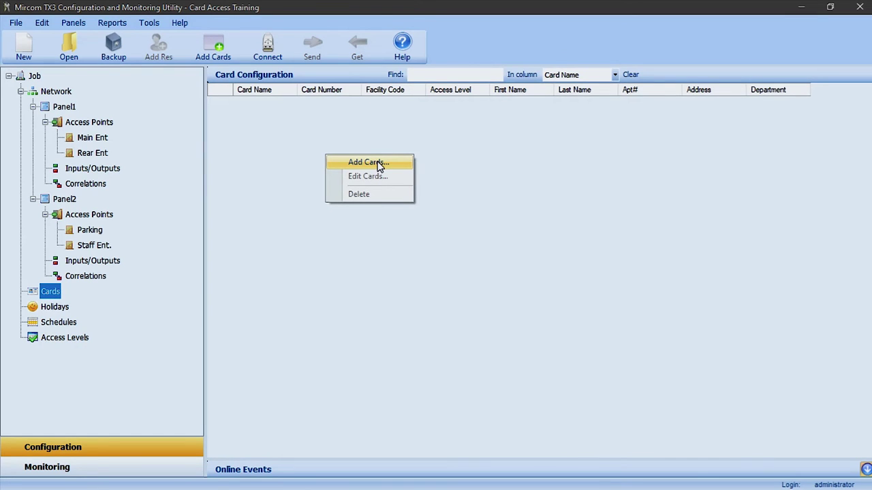
click(379, 166)
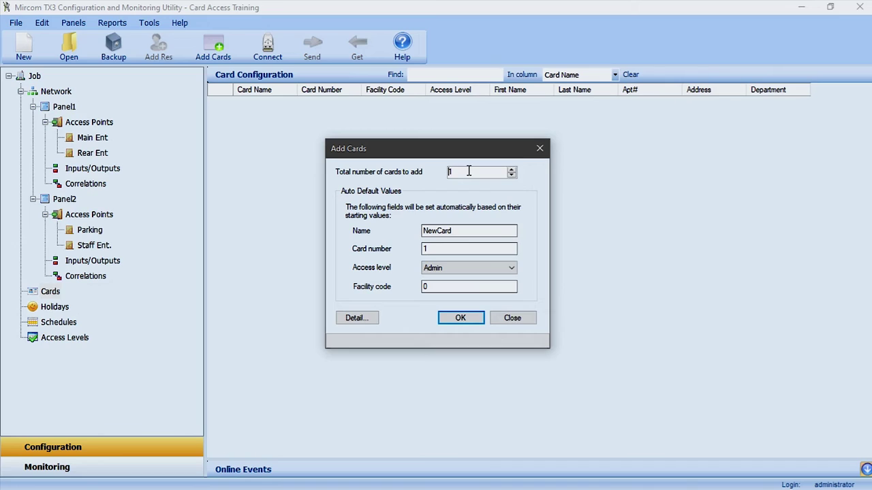
key(BackSpace)
text(50)
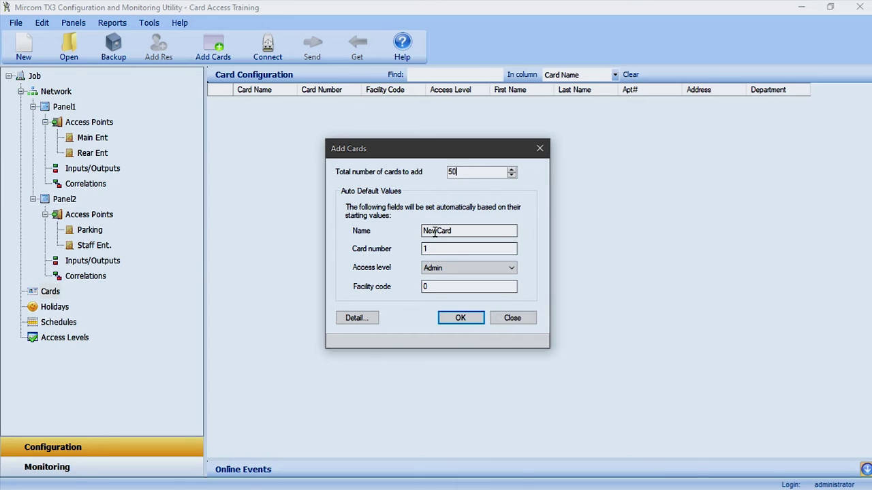
click(466, 247)
key(BackSpace)
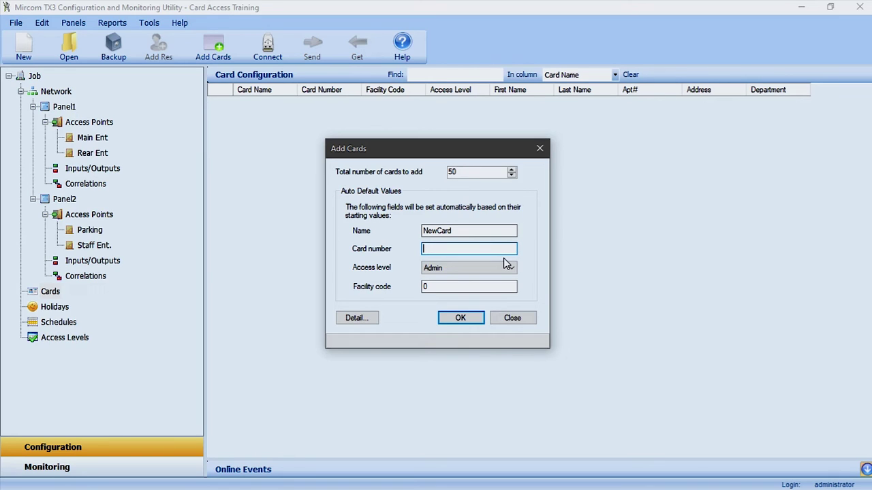
text(920)
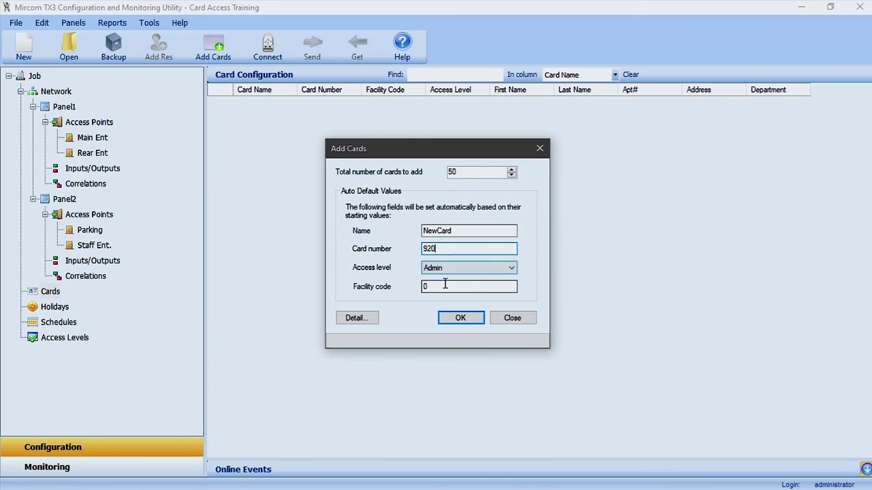
click(471, 318)
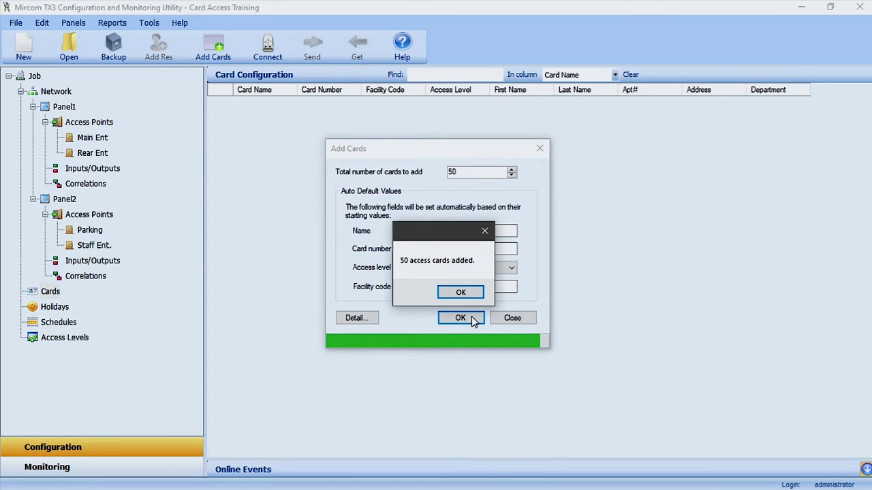
click(469, 296)
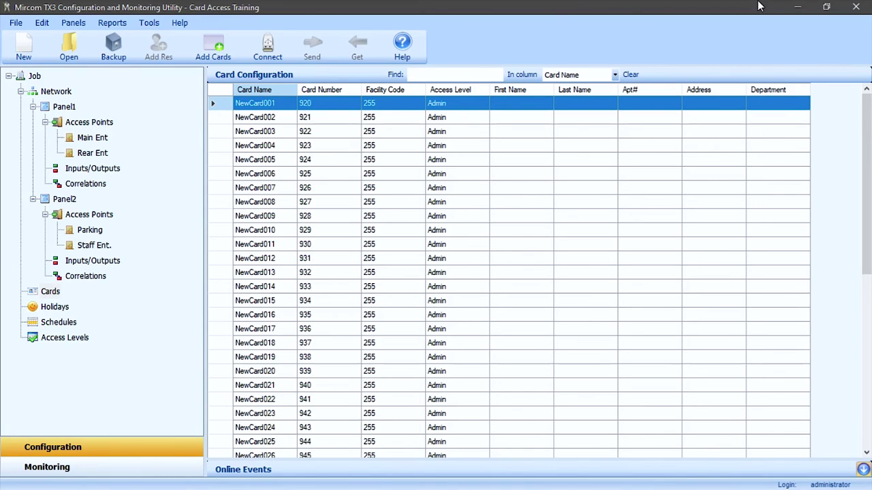
Select NewCard011 and scroll down through the new cards
click(309, 246)
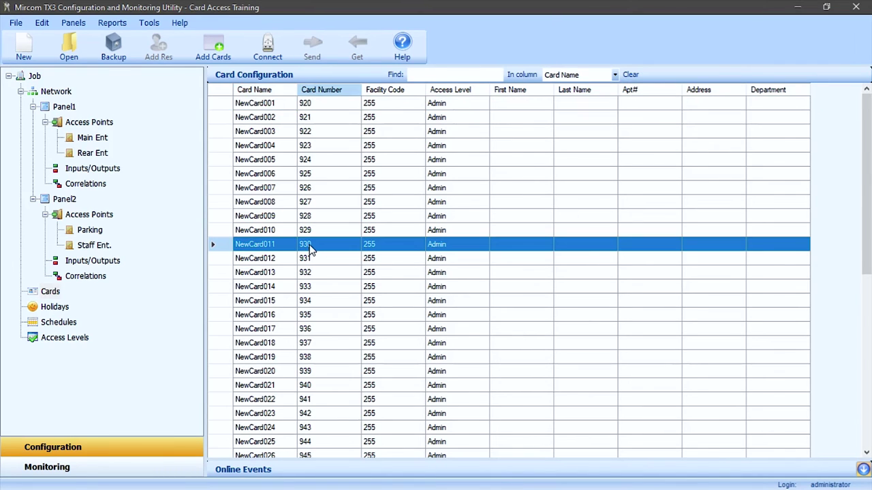
scroll(307, 256, down, 5)
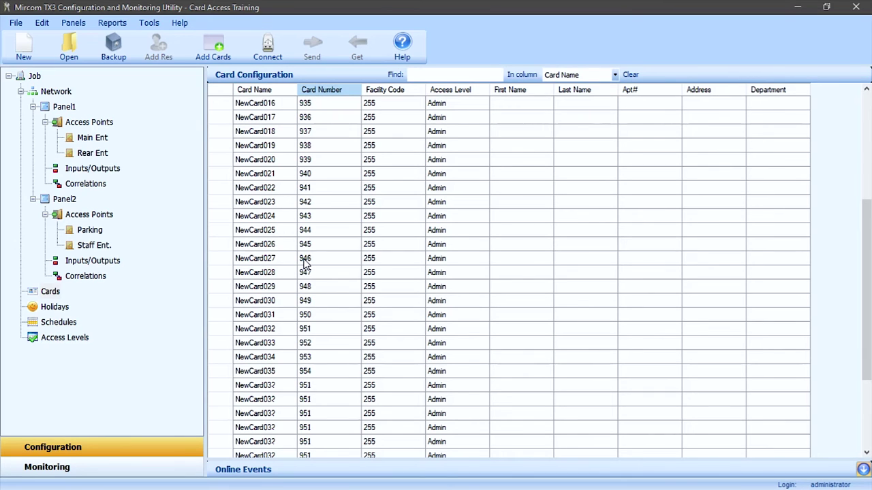
Bulk-edit NewCard011 through NewCard050 so Access level 1 is Resident
scroll(313, 341, down, 4)
shift+click(323, 441)
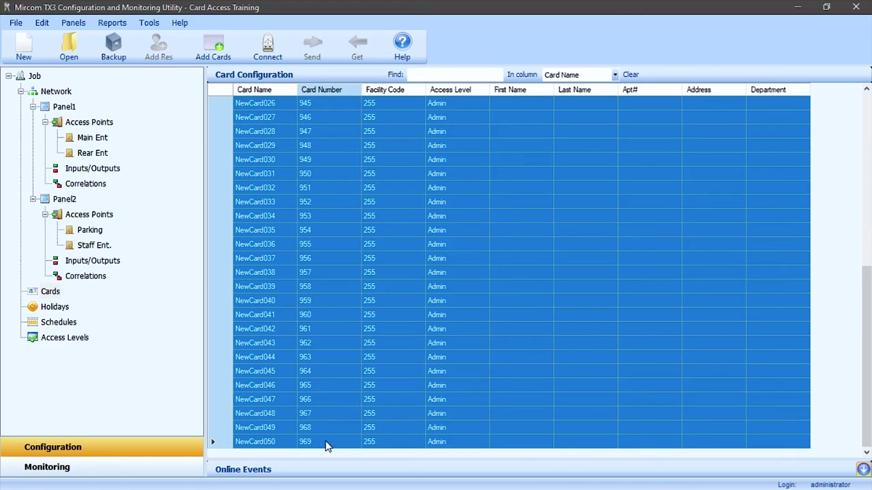
right_click(327, 446)
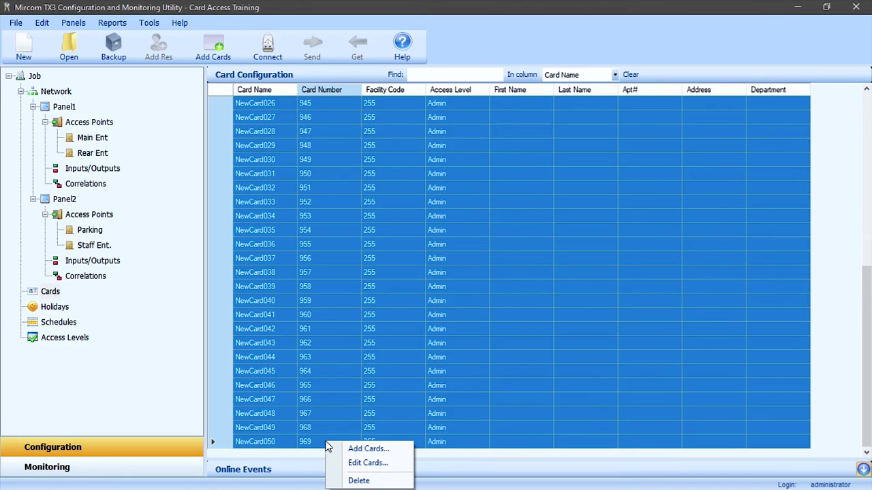
click(368, 462)
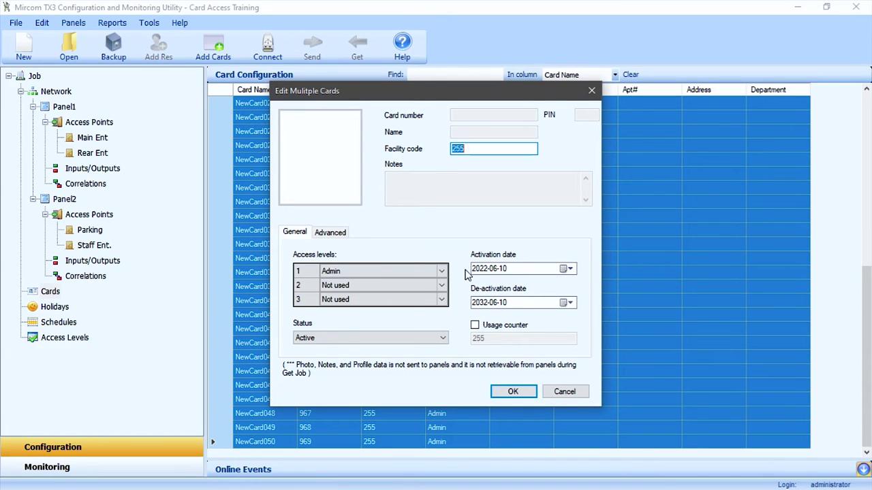
click(442, 271)
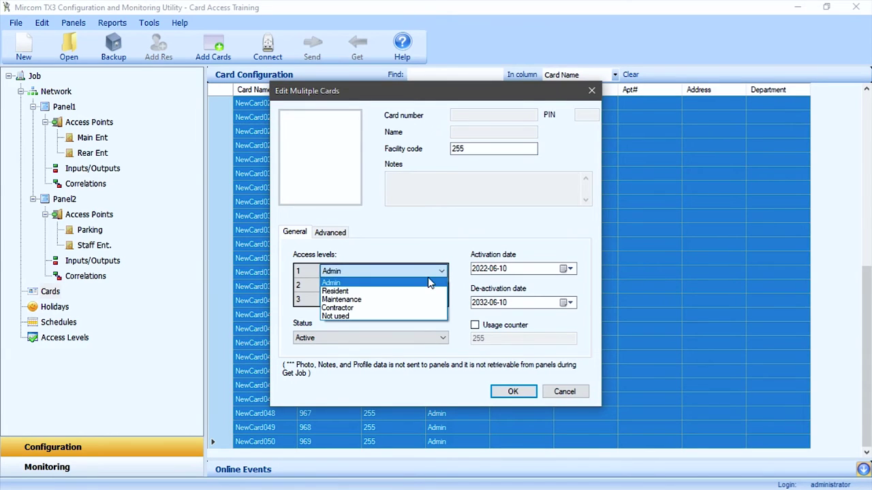
click(418, 291)
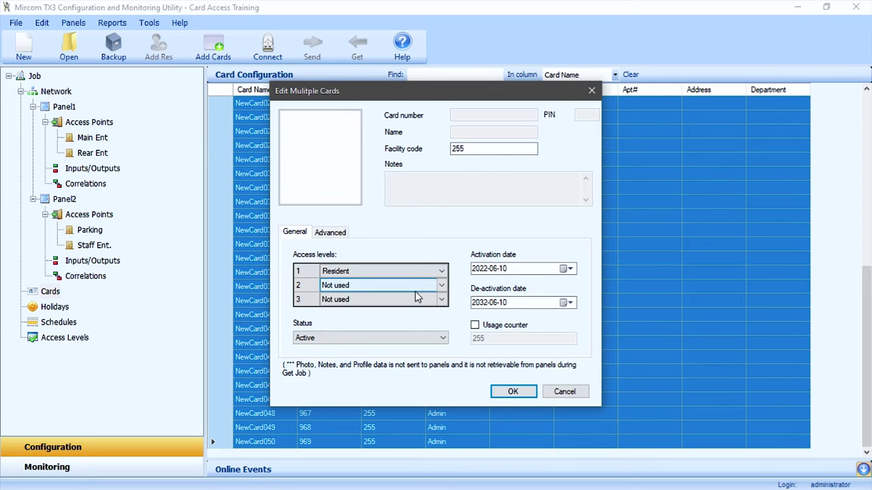
key(Return)
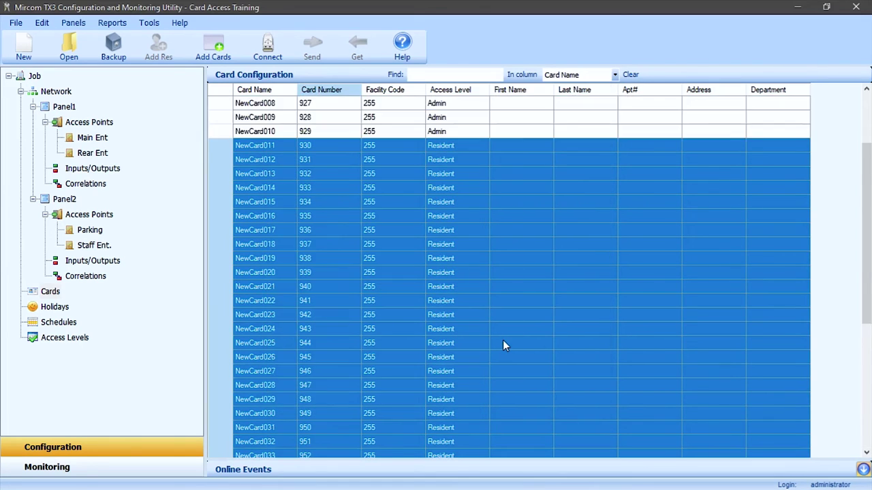
Give NewCard009 and NewCard010 the Contractor access level with Edit Cards
scroll(503, 341, up, 2)
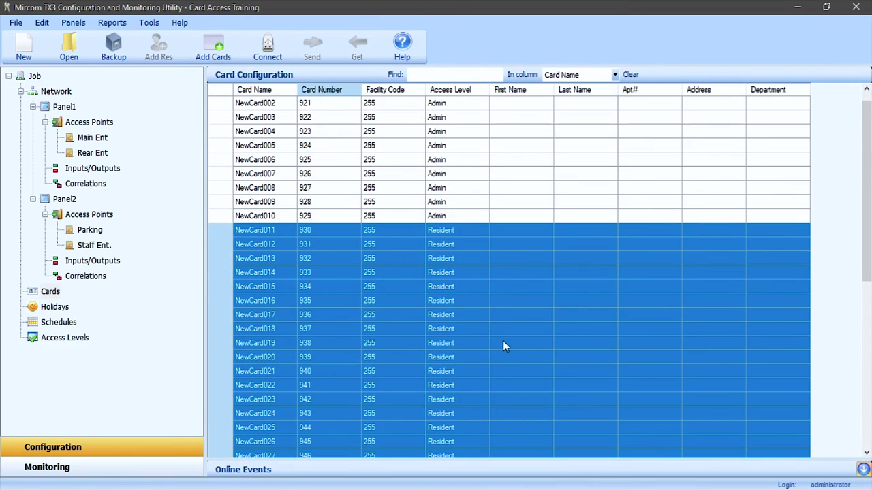
drag(392, 201, 386, 216)
right_click(386, 216)
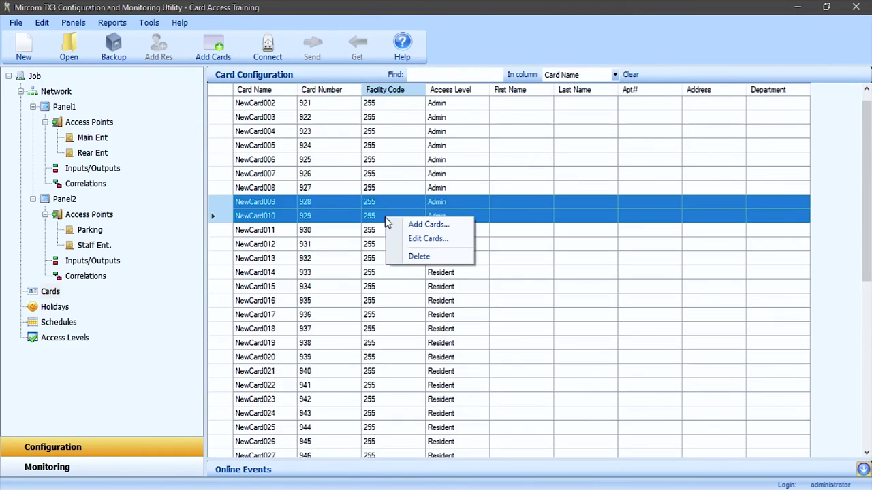
click(419, 239)
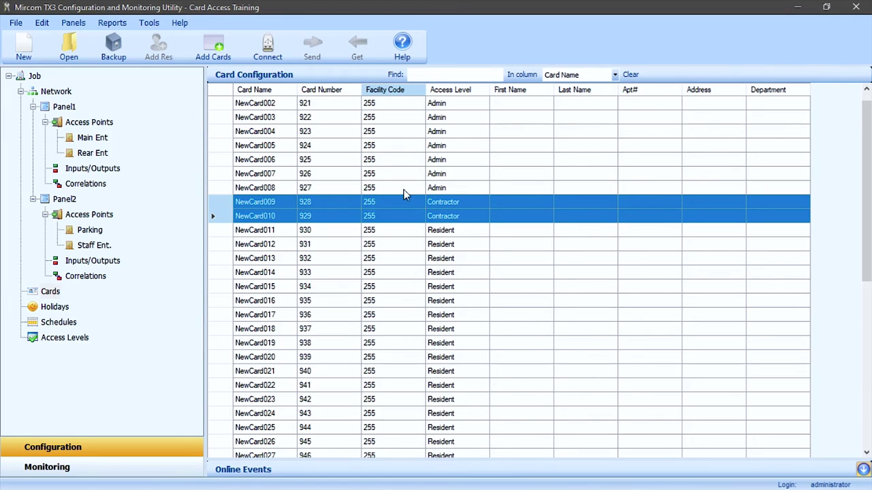
Start a bulk edit of the first access level for NewCard003–008
click(406, 189)
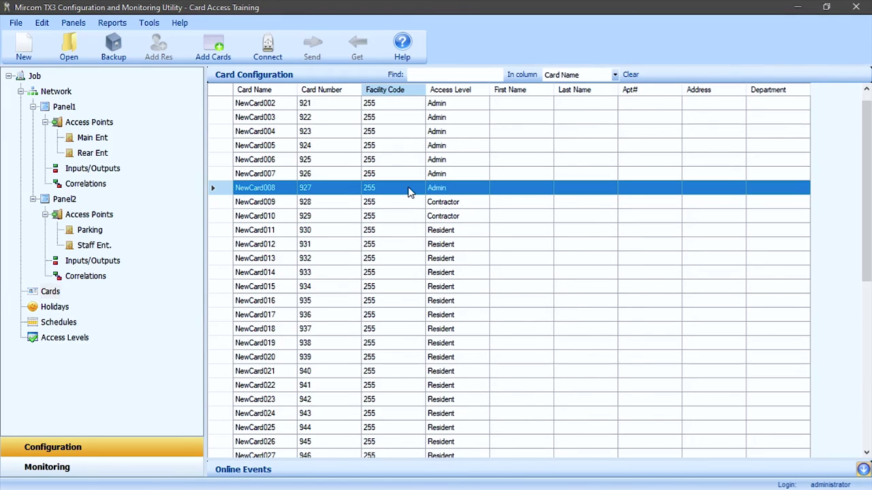
scroll(413, 193, up, 1)
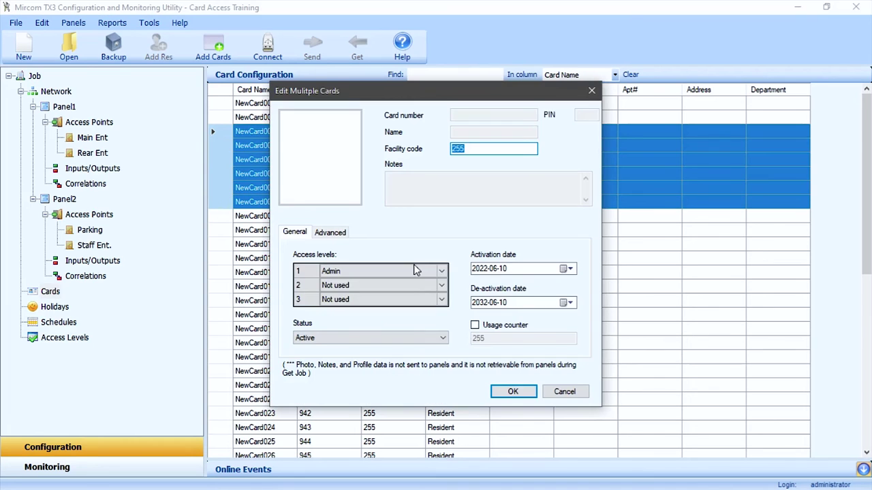
click(409, 271)
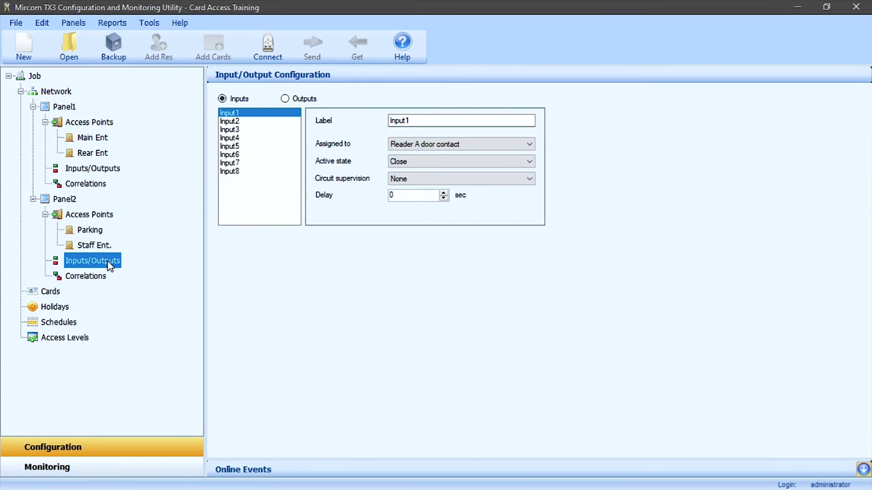
Review the settings of Panel2's inputs, Input2 through Input8
click(236, 147)
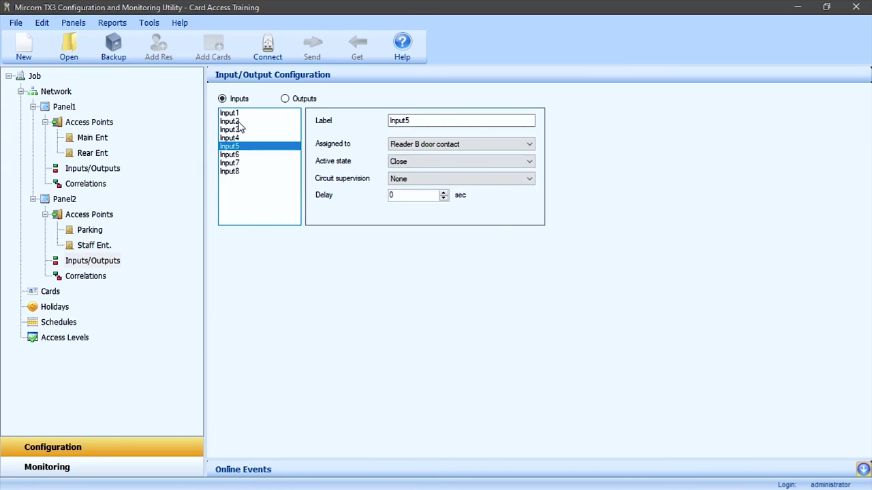
click(239, 122)
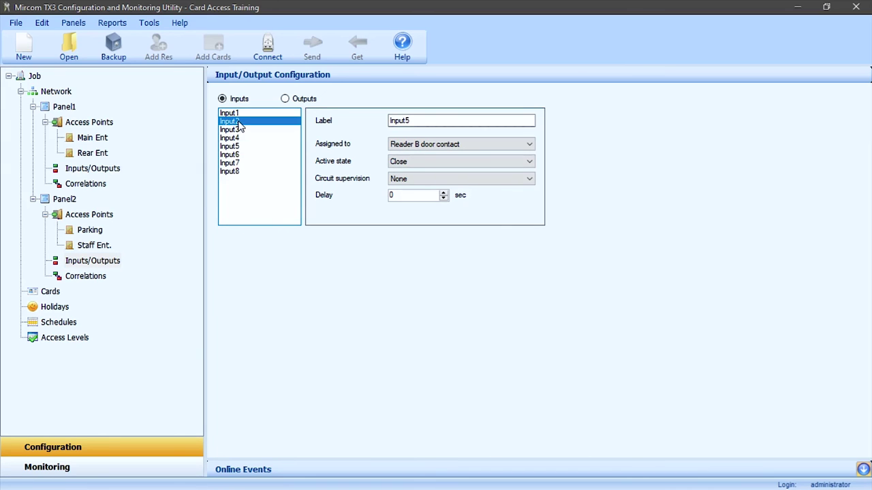
click(238, 156)
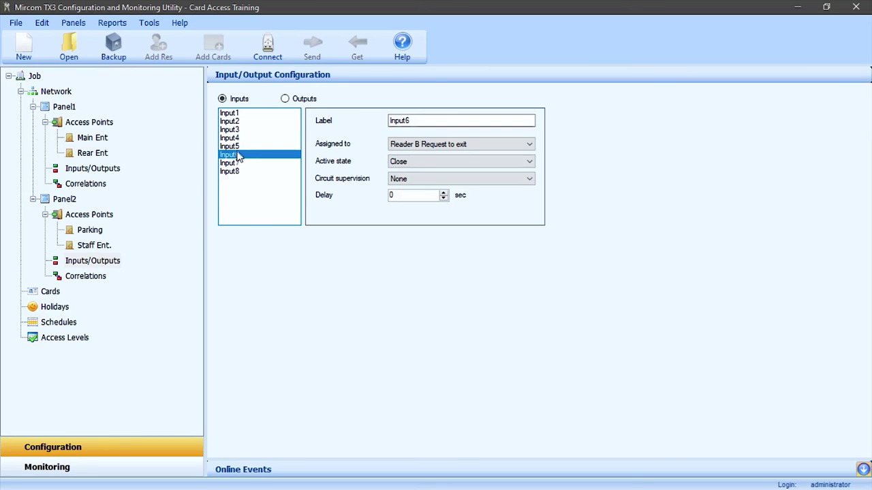
click(238, 131)
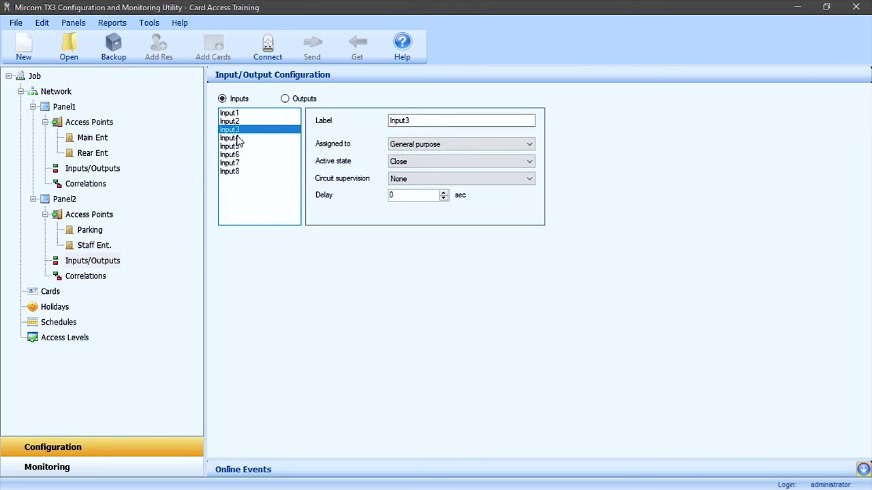
click(239, 139)
click(239, 164)
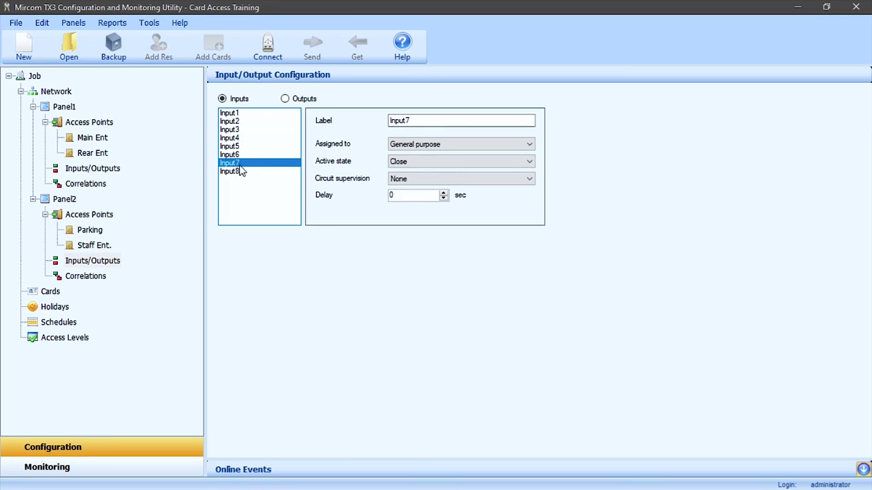
click(238, 173)
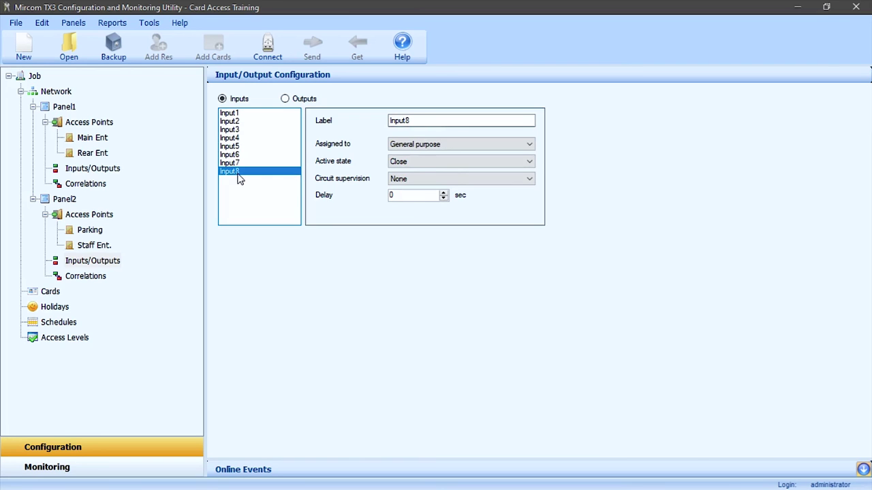
Keep Input8 as General purpose, Close, with no circuit supervision, then display the outputs
click(478, 146)
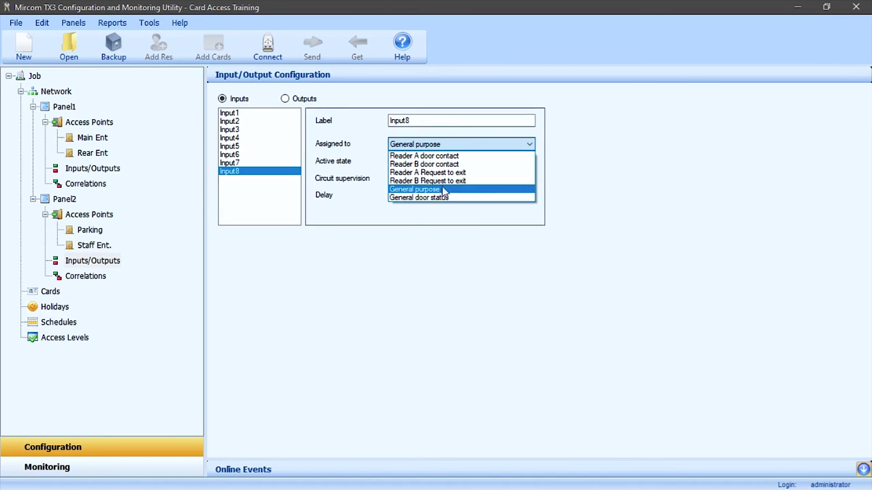
click(374, 166)
click(411, 163)
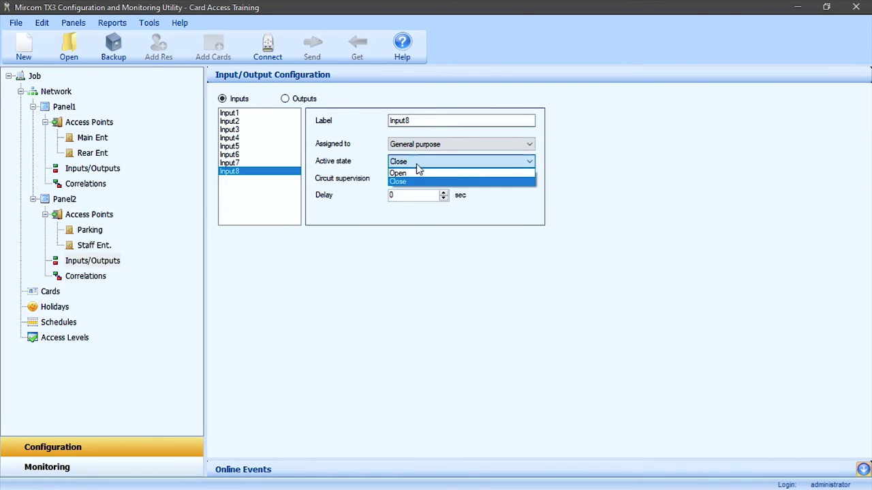
click(371, 166)
click(415, 178)
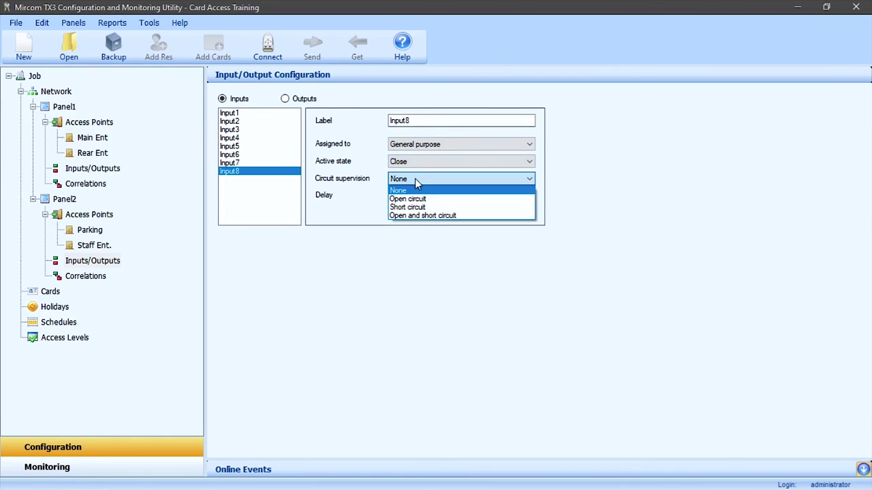
click(374, 208)
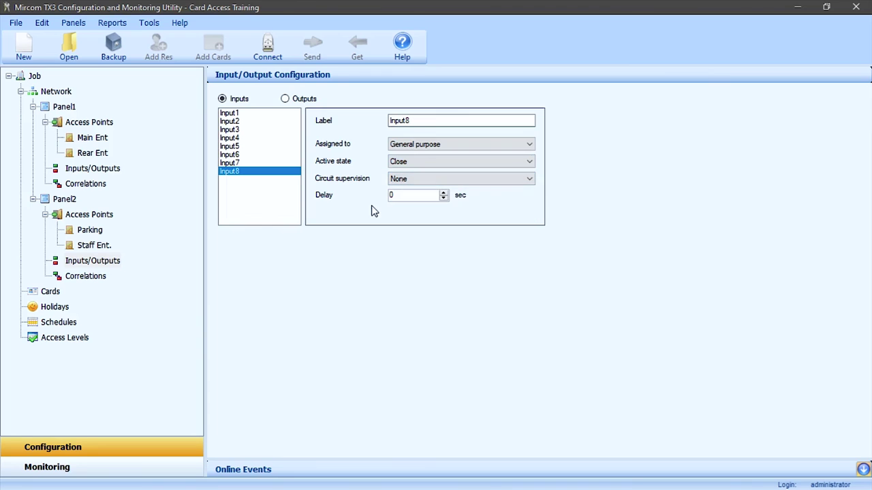
click(287, 99)
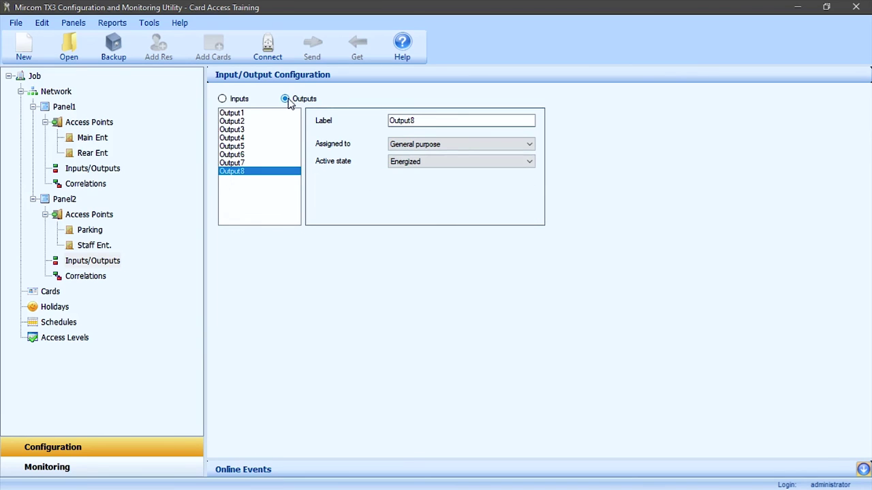
click(251, 115)
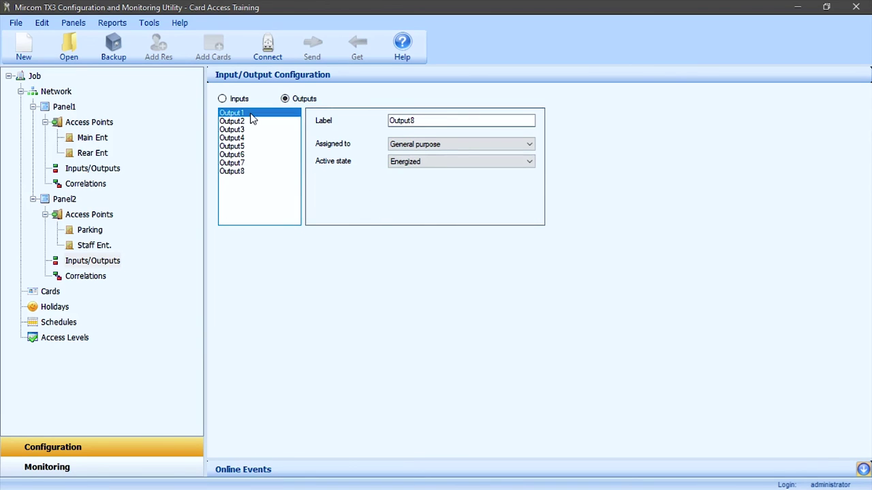
click(240, 147)
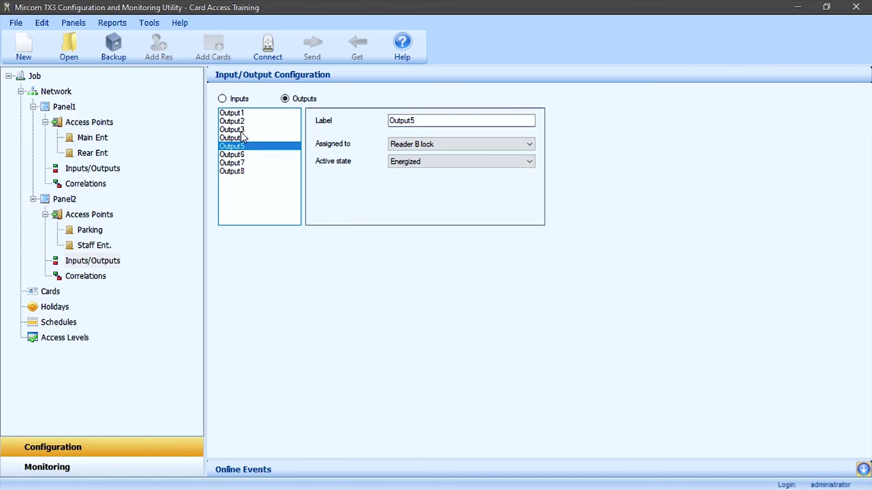
click(242, 122)
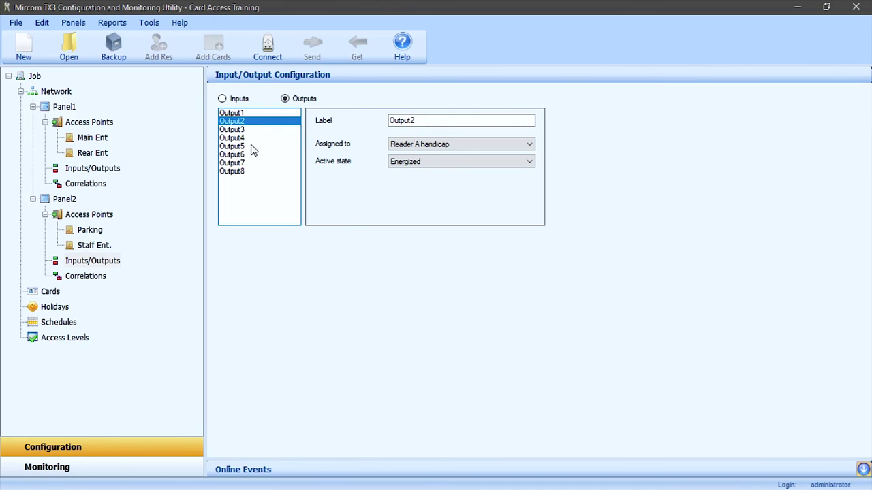
click(243, 157)
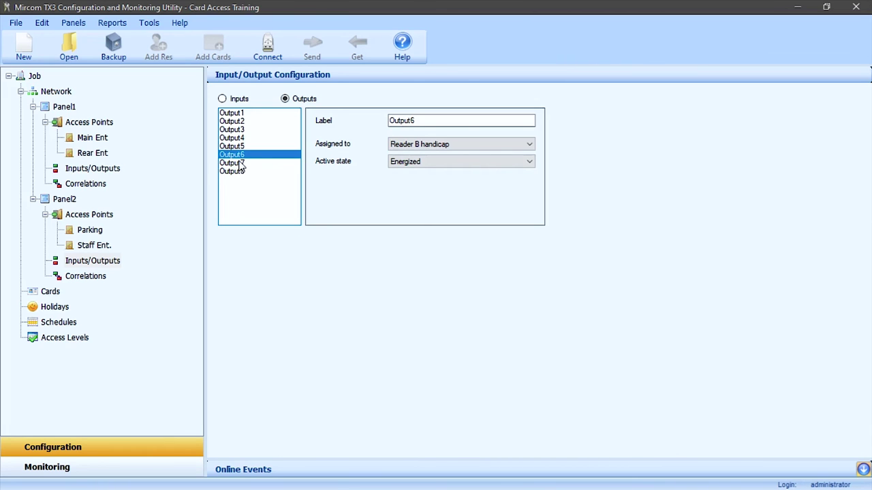
click(239, 164)
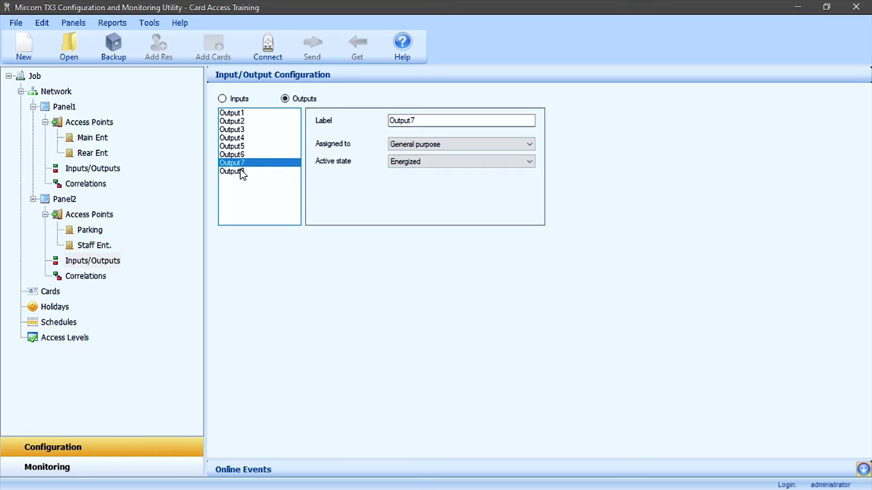
click(240, 171)
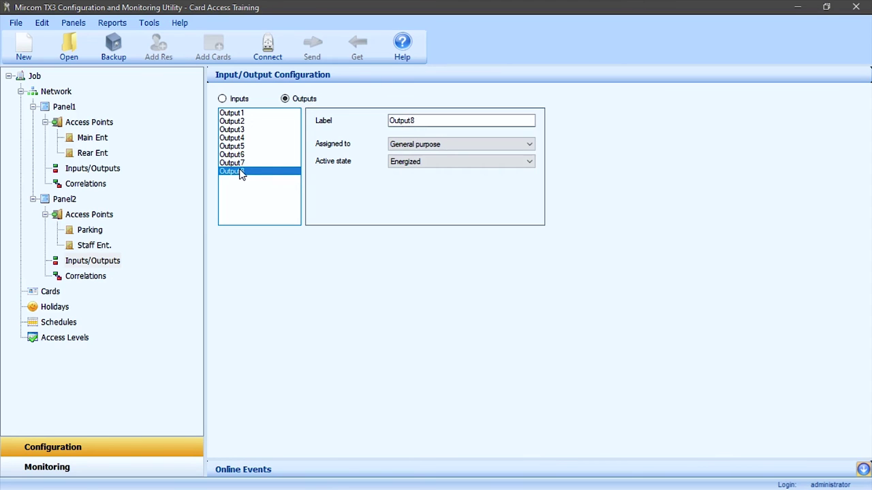
click(456, 143)
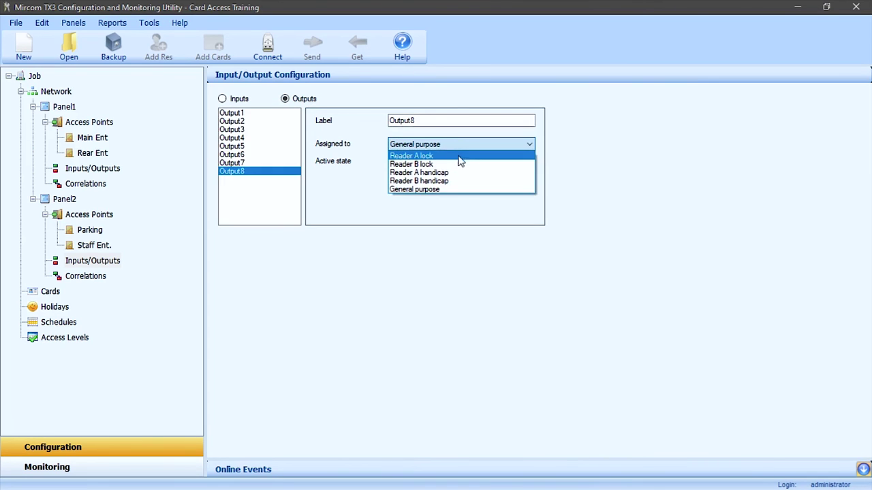
click(361, 190)
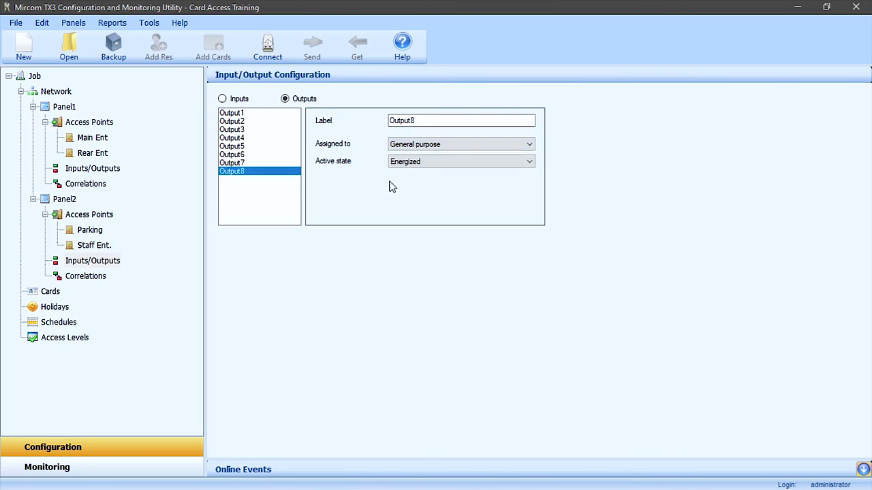
click(425, 161)
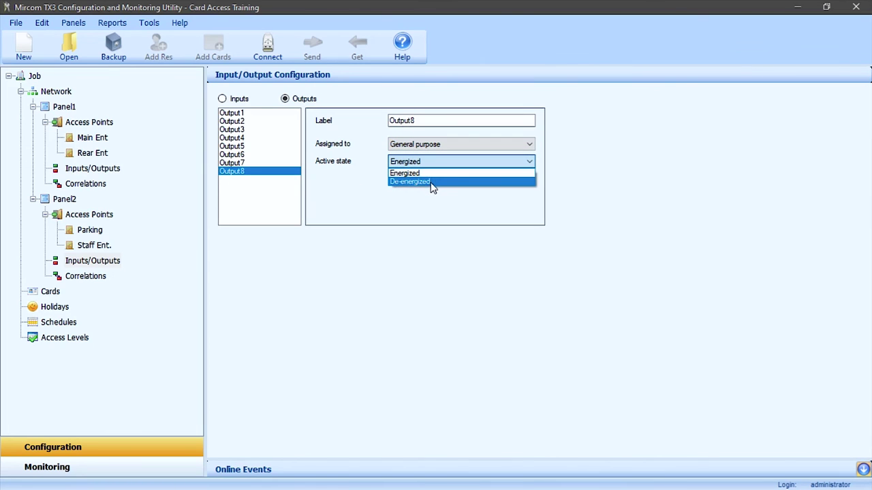
click(363, 142)
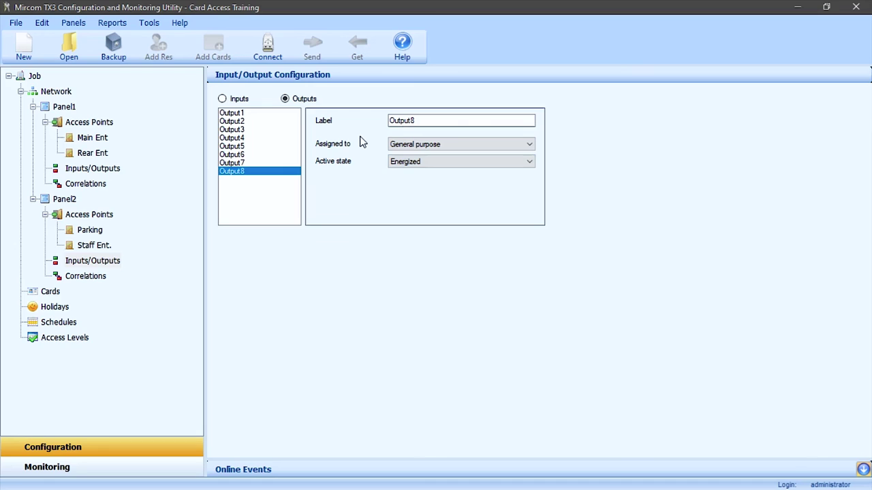